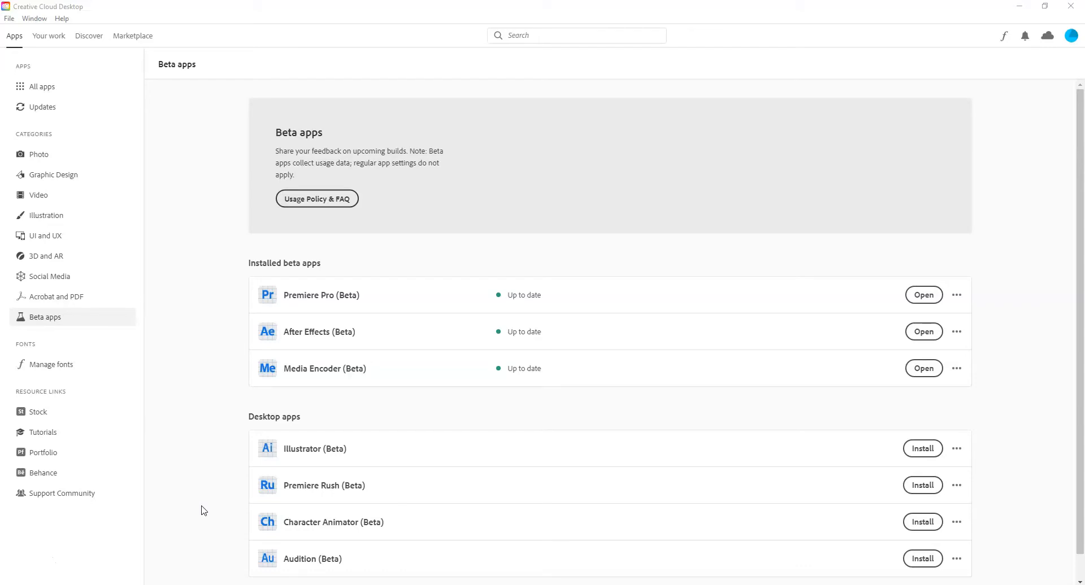
- Launch After Effects (Beta) from the installed beta apps in Creative Cloud Desktop
{"action": "left_click", "coordinate": [186, 447]}
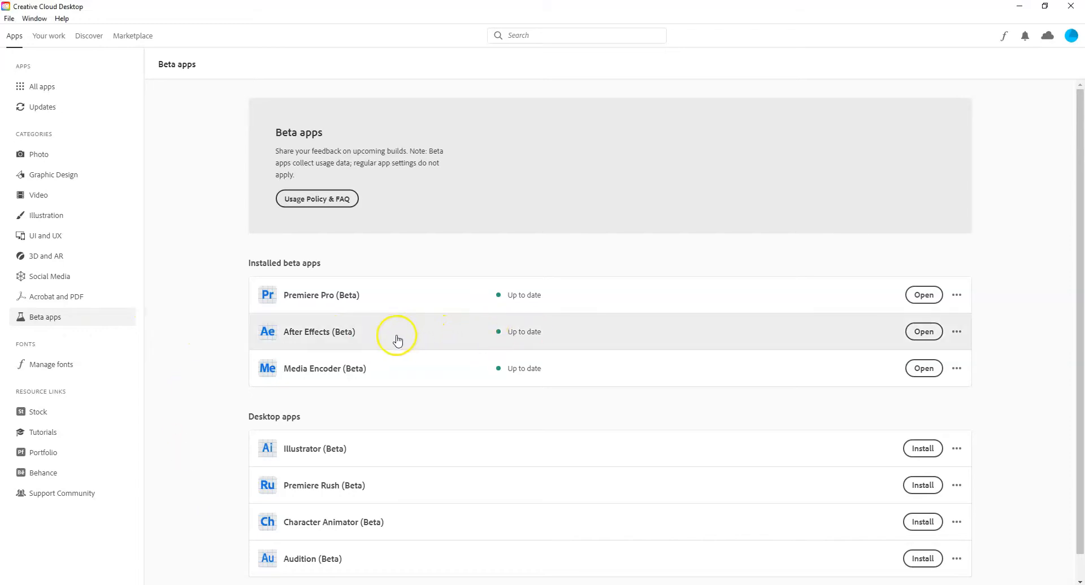
{"action": "left_click", "coordinate": [903, 337]}
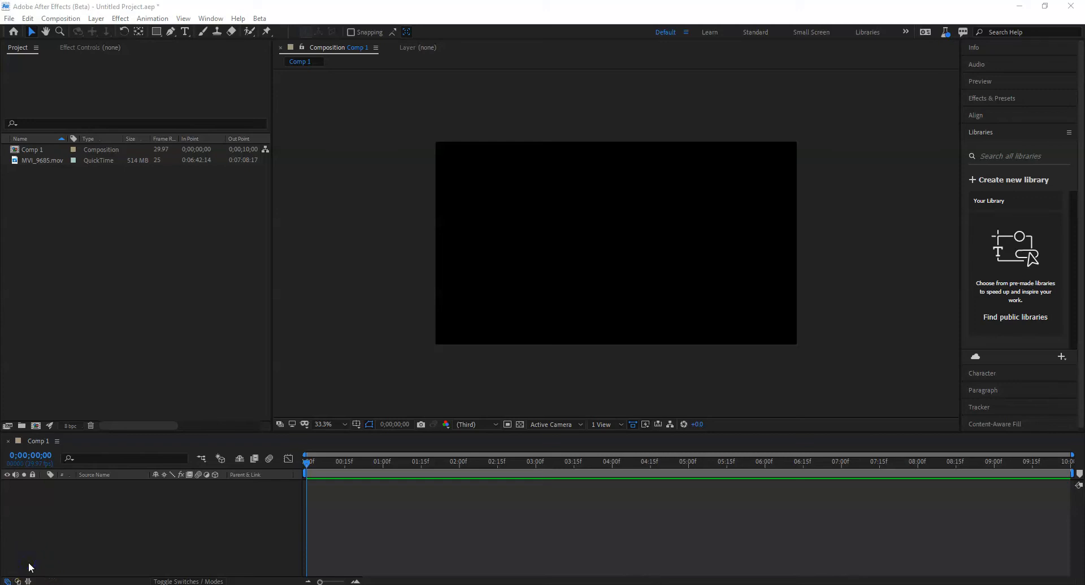
- Add the MVI_9685.mov footage as a layer in the Comp 1 timeline
{"action": "left_click", "coordinate": [106, 511]}
{"action": "left_click", "coordinate": [46, 165]}
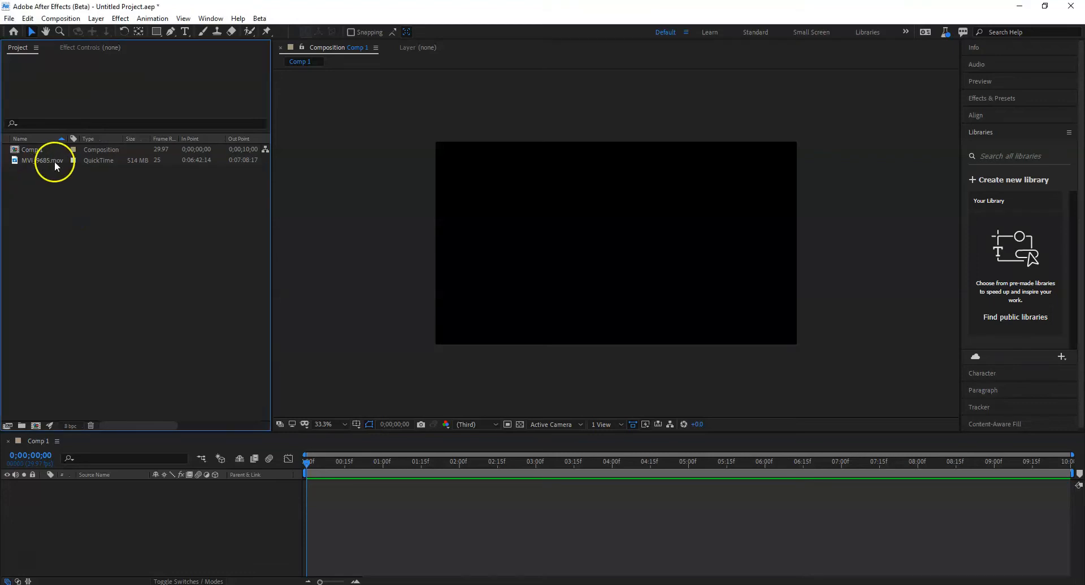
{"action": "left_click_drag", "start_coordinate": [54, 162], "coordinate": [96, 523]}
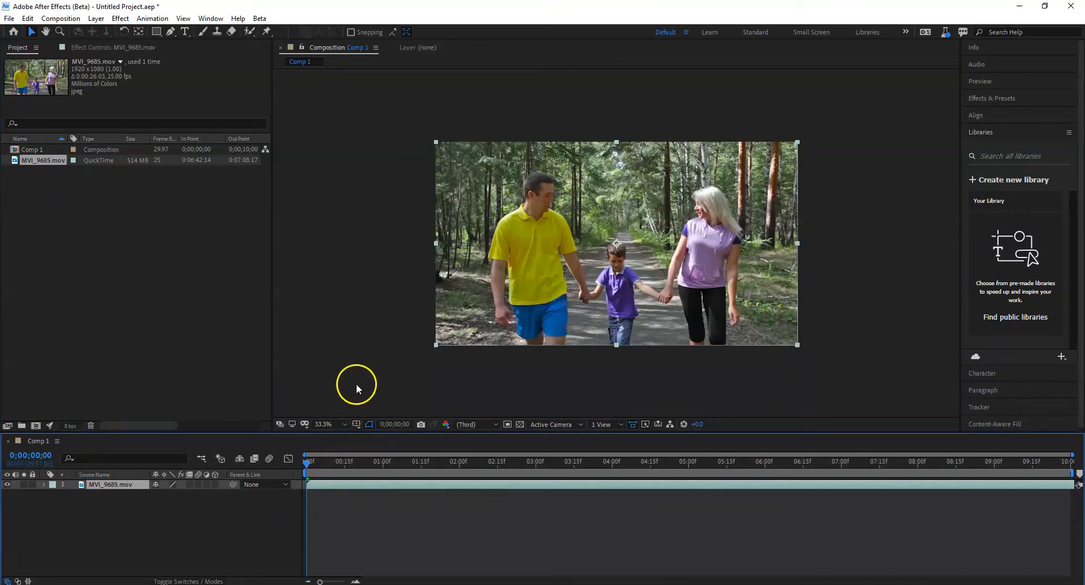
{"action": "left_click", "coordinate": [250, 32]}
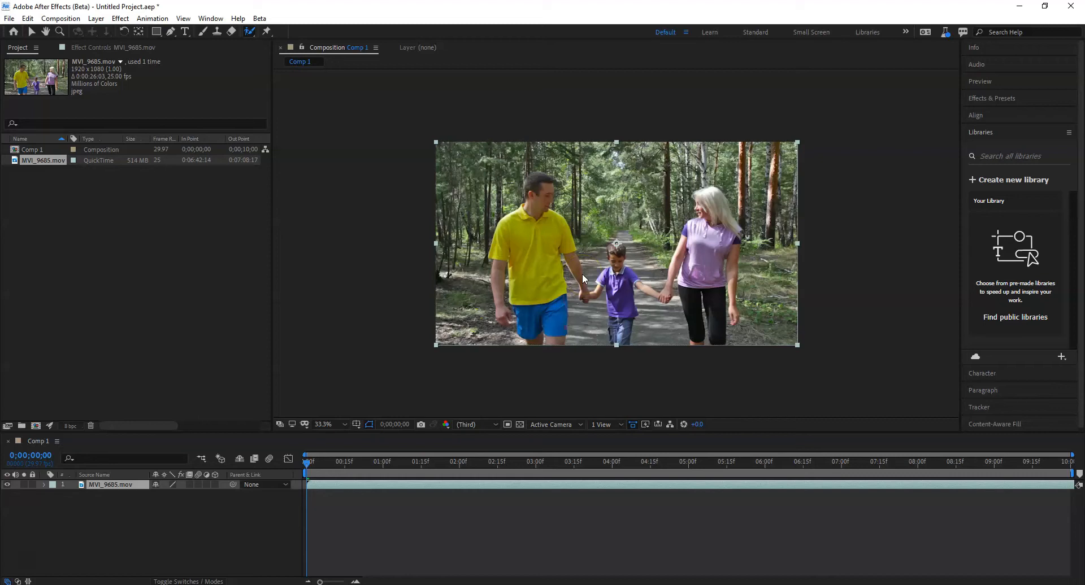
{"action": "key", "text": "ctrl+z"}
{"action": "left_click_drag", "start_coordinate": [51, 159], "coordinate": [96, 508]}
{"action": "left_click", "coordinate": [179, 428]}
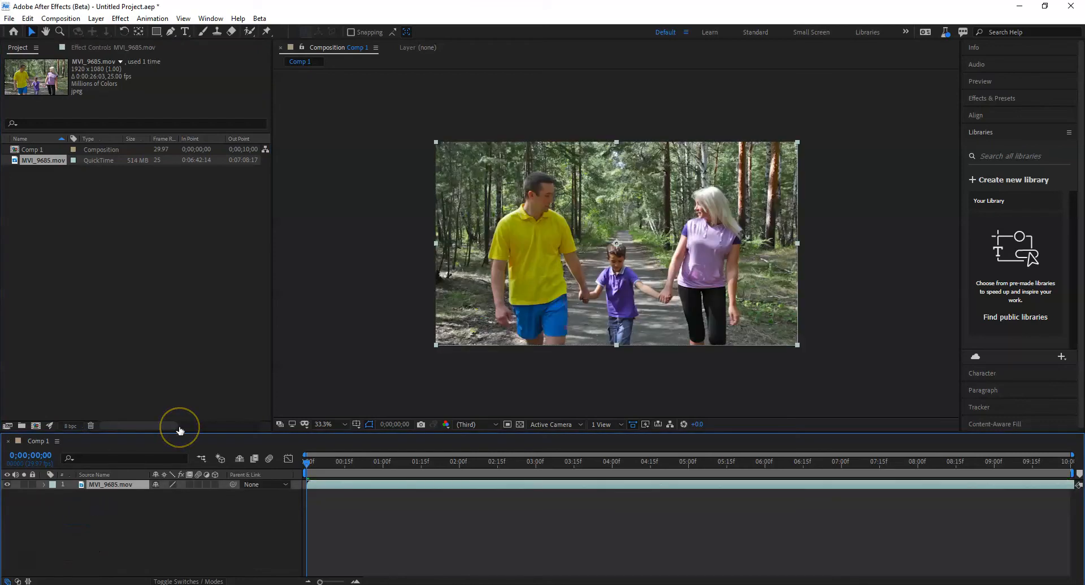
- Activate the Roto Brush tool and open the MVI_9685.mov layer in its own Layer viewer
{"action": "left_click", "coordinate": [247, 33]}
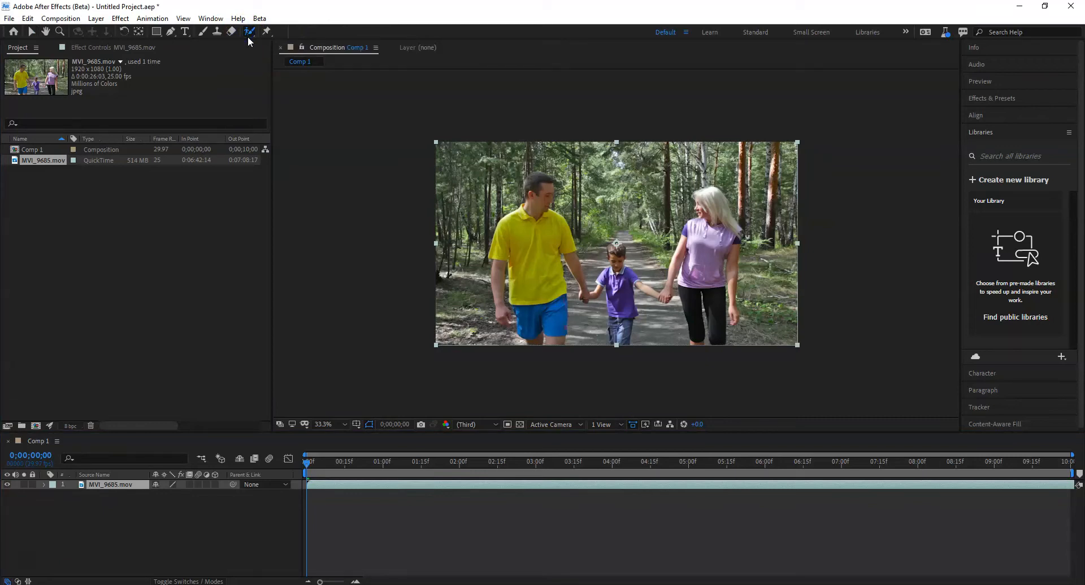
{"action": "left_click", "coordinate": [426, 140]}
{"action": "double_click", "coordinate": [533, 225]}
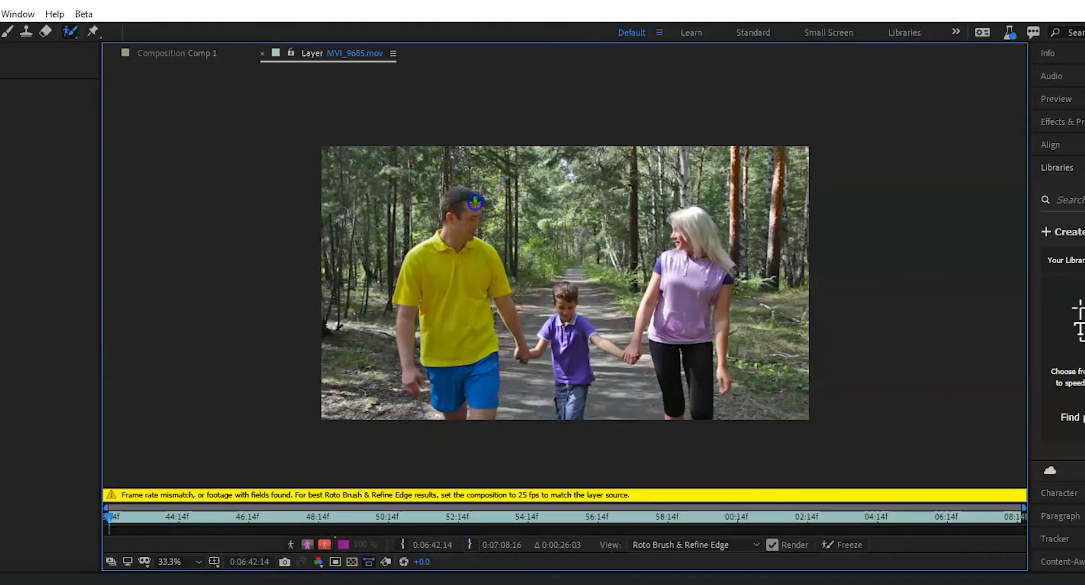
- Paint Roto Brush foreground strokes over the man, woman and boy, including the boy's legs
{"action": "mouse_move", "coordinate": [551, 161]}
{"action": "left_mouse_down"}
{"action": "mouse_move", "coordinate": [532, 151]}
{"action": "mouse_move", "coordinate": [525, 162]}
{"action": "left_mouse_up"}
{"action": "mouse_move", "coordinate": [443, 204]}
{"action": "left_mouse_down"}
{"action": "mouse_move", "coordinate": [445, 225]}
{"action": "mouse_move", "coordinate": [408, 267]}
{"action": "mouse_move", "coordinate": [410, 384]}
{"action": "mouse_move", "coordinate": [417, 297]}
{"action": "mouse_move", "coordinate": [444, 387]}
{"action": "mouse_move", "coordinate": [474, 393]}
{"action": "mouse_move", "coordinate": [494, 373]}
{"action": "mouse_move", "coordinate": [490, 299]}
{"action": "mouse_move", "coordinate": [523, 353]}
{"action": "mouse_move", "coordinate": [562, 345]}
{"action": "mouse_move", "coordinate": [579, 411]}
{"action": "mouse_move", "coordinate": [585, 347]}
{"action": "mouse_move", "coordinate": [605, 342]}
{"action": "mouse_move", "coordinate": [625, 355]}
{"action": "mouse_move", "coordinate": [662, 292]}
{"action": "mouse_move", "coordinate": [666, 396]}
{"action": "mouse_move", "coordinate": [678, 387]}
{"action": "mouse_move", "coordinate": [678, 350]}
{"action": "mouse_move", "coordinate": [701, 411]}
{"action": "mouse_move", "coordinate": [707, 305]}
{"action": "mouse_move", "coordinate": [724, 376]}
{"action": "mouse_move", "coordinate": [726, 317]}
{"action": "mouse_move", "coordinate": [727, 278]}
{"action": "mouse_move", "coordinate": [707, 228]}
{"action": "mouse_move", "coordinate": [688, 216]}
{"action": "mouse_move", "coordinate": [678, 257]}
{"action": "mouse_move", "coordinate": [621, 354]}
{"action": "mouse_move", "coordinate": [594, 339]}
{"action": "mouse_move", "coordinate": [562, 288]}
{"action": "mouse_move", "coordinate": [531, 349]}
{"action": "mouse_move", "coordinate": [470, 201]}
{"action": "left_mouse_up"}
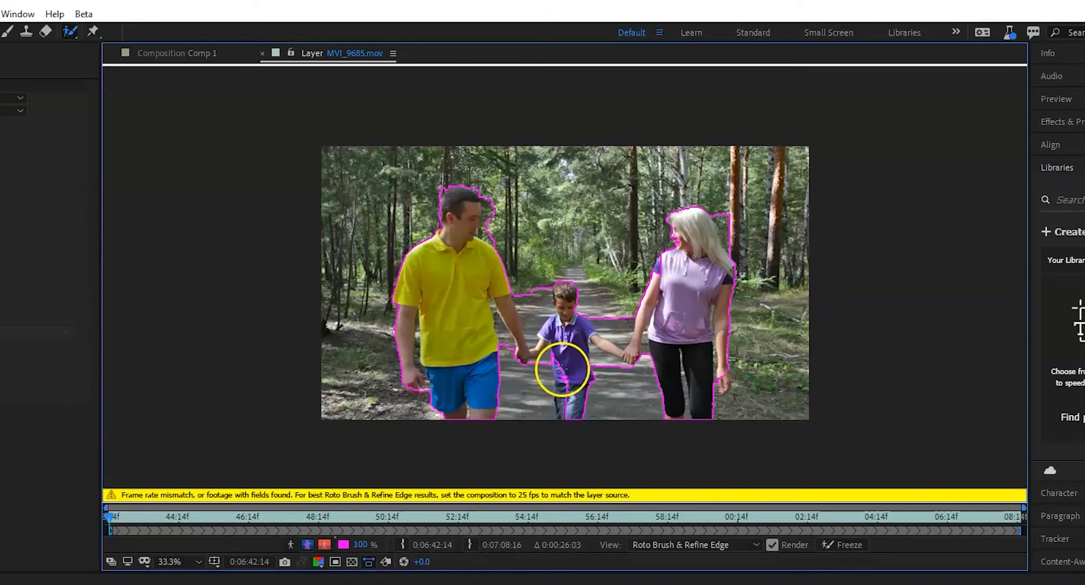
{"action": "left_click_drag", "start_coordinate": [561, 375], "coordinate": [565, 412]}
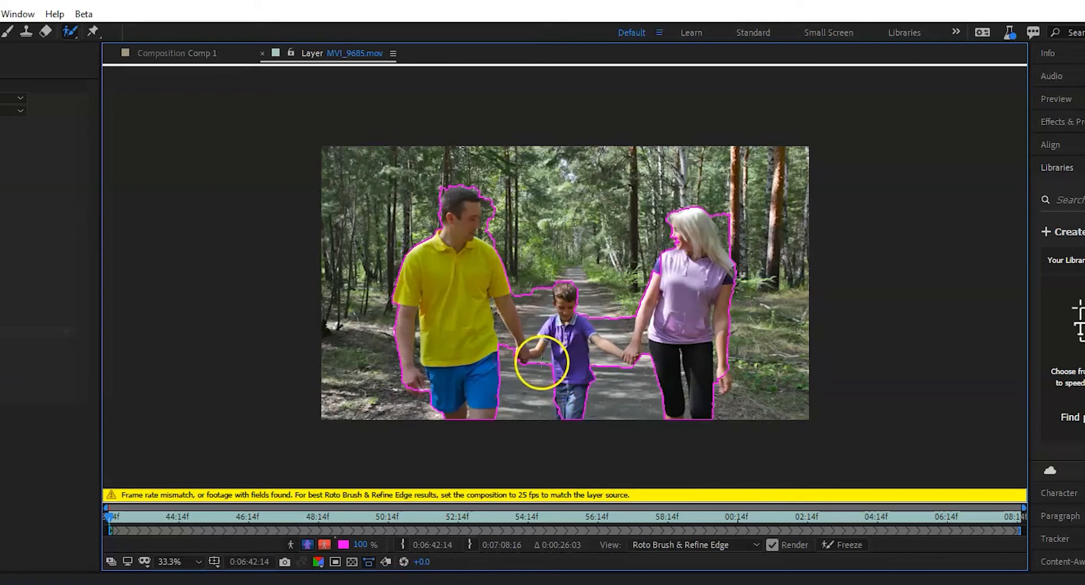
- Subtract the background around the man's arms and between him and the boy from the Roto Brush selection
{"action": "scroll", "coordinate": [542, 366], "scroll_direction": "up", "scroll_amount": 3}
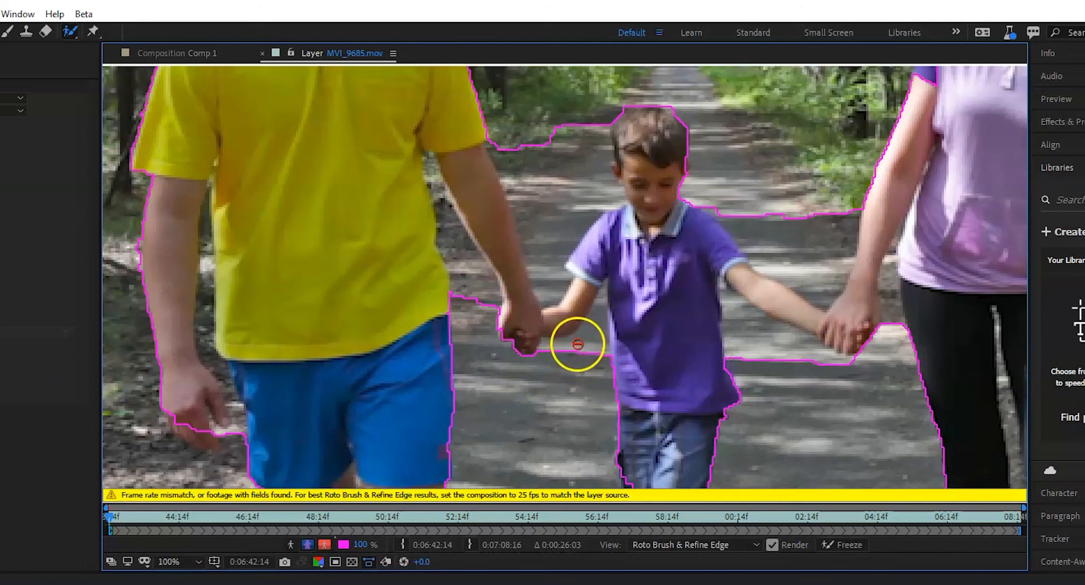
{"action": "mouse_move", "coordinate": [575, 347]}
{"action": "left_mouse_down"}
{"action": "mouse_move", "coordinate": [605, 315]}
{"action": "mouse_move", "coordinate": [597, 355]}
{"action": "left_mouse_up"}
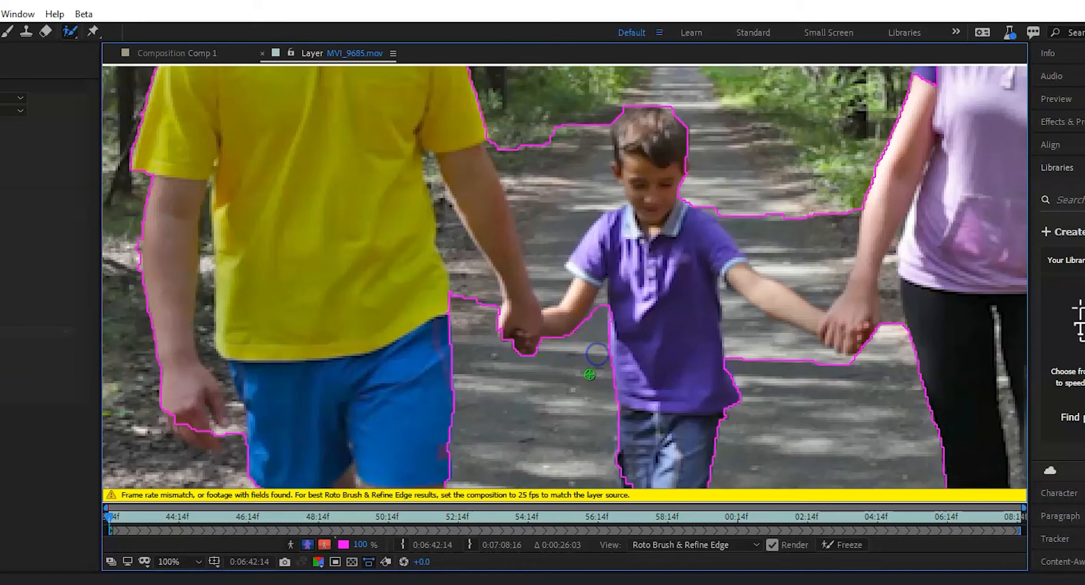
{"action": "mouse_move", "coordinate": [460, 294]}
{"action": "left_mouse_down"}
{"action": "mouse_move", "coordinate": [458, 237]}
{"action": "mouse_move", "coordinate": [494, 311]}
{"action": "left_mouse_up"}
{"action": "mouse_move", "coordinate": [496, 149]}
{"action": "left_mouse_down"}
{"action": "mouse_move", "coordinate": [556, 301]}
{"action": "mouse_move", "coordinate": [569, 243]}
{"action": "mouse_move", "coordinate": [603, 204]}
{"action": "mouse_move", "coordinate": [595, 116]}
{"action": "left_mouse_up"}
{"action": "left_click_drag", "start_coordinate": [445, 253], "coordinate": [432, 172]}
{"action": "left_click_drag", "start_coordinate": [233, 432], "coordinate": [201, 204]}
- Subtract the background between the boy and the woman and beside the man's face from the selection
{"action": "left_click_drag", "start_coordinate": [765, 364], "coordinate": [738, 306]}
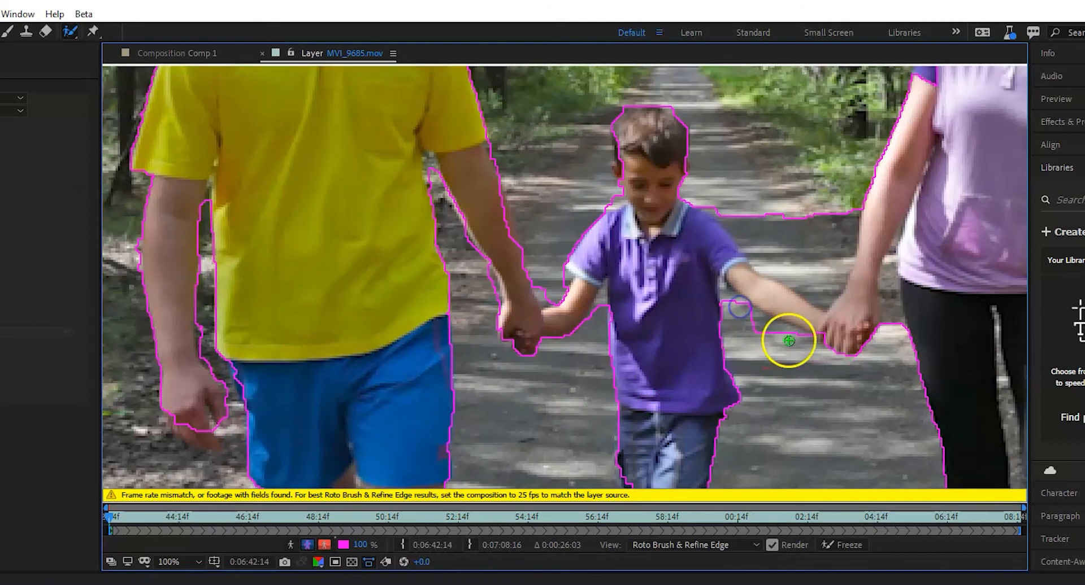
{"action": "mouse_move", "coordinate": [840, 214]}
{"action": "left_mouse_down"}
{"action": "mouse_move", "coordinate": [825, 260]}
{"action": "mouse_move", "coordinate": [728, 219]}
{"action": "left_mouse_up"}
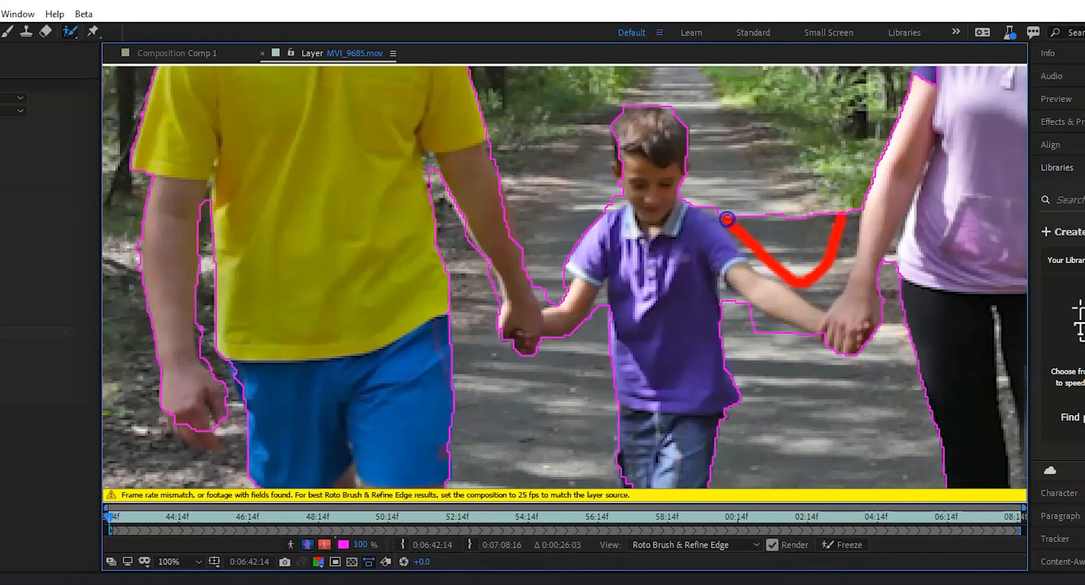
{"action": "scroll", "coordinate": [789, 438], "scroll_direction": "down", "scroll_amount": 2}
{"action": "left_click_drag", "start_coordinate": [601, 153], "coordinate": [599, 226]}
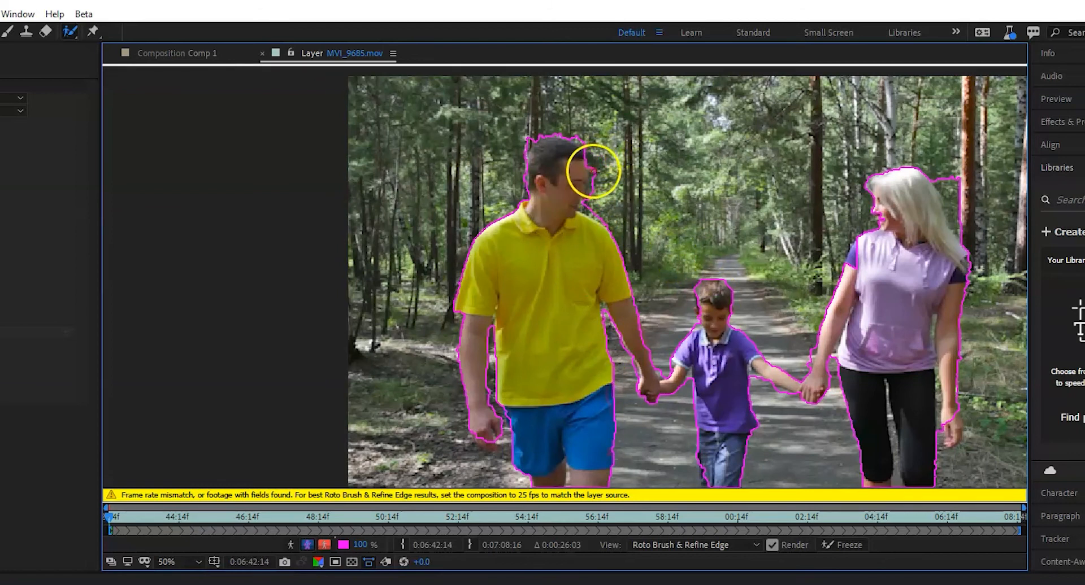
{"action": "scroll", "coordinate": [857, 381], "scroll_direction": "down", "scroll_amount": 2}
- Refine the woman's outline by including her lowered arm and hand and excluding the background between her legs
{"action": "scroll", "coordinate": [893, 376], "scroll_direction": "up", "scroll_amount": 2}
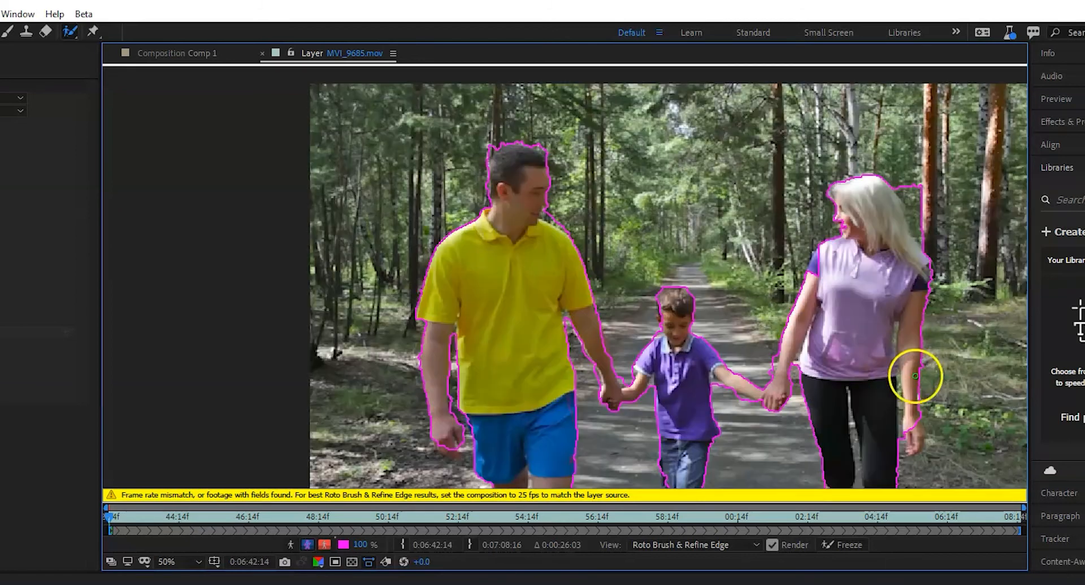
{"action": "mouse_move", "coordinate": [895, 346]}
{"action": "left_mouse_down"}
{"action": "mouse_move", "coordinate": [902, 437]}
{"action": "mouse_move", "coordinate": [910, 427]}
{"action": "mouse_move", "coordinate": [915, 448]}
{"action": "left_mouse_up"}
{"action": "left_click_drag", "start_coordinate": [926, 403], "coordinate": [927, 430]}
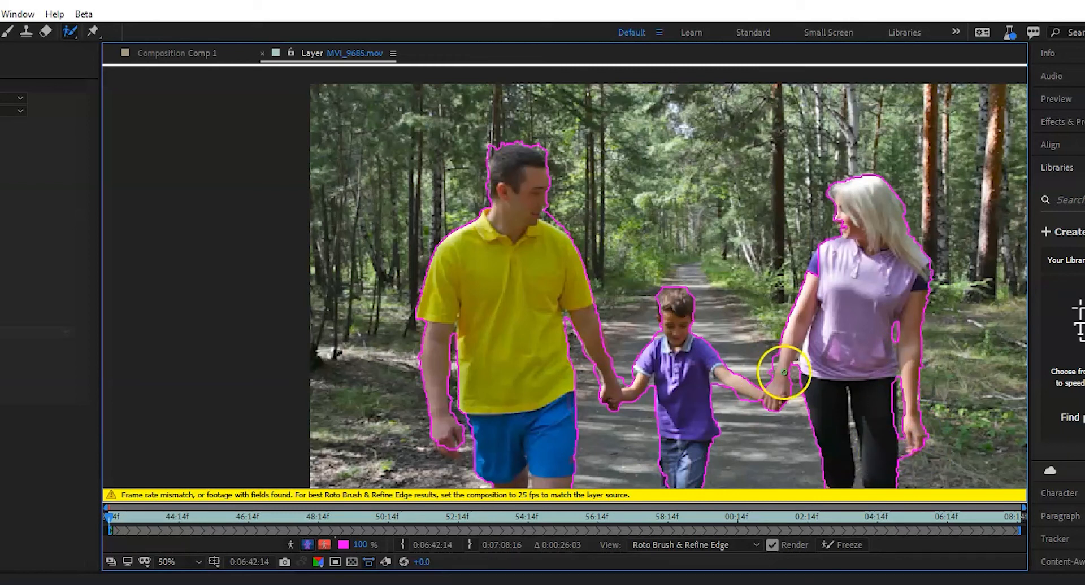
{"action": "left_click_drag", "start_coordinate": [848, 389], "coordinate": [855, 436]}
{"action": "left_click_drag", "start_coordinate": [857, 484], "coordinate": [857, 486]}
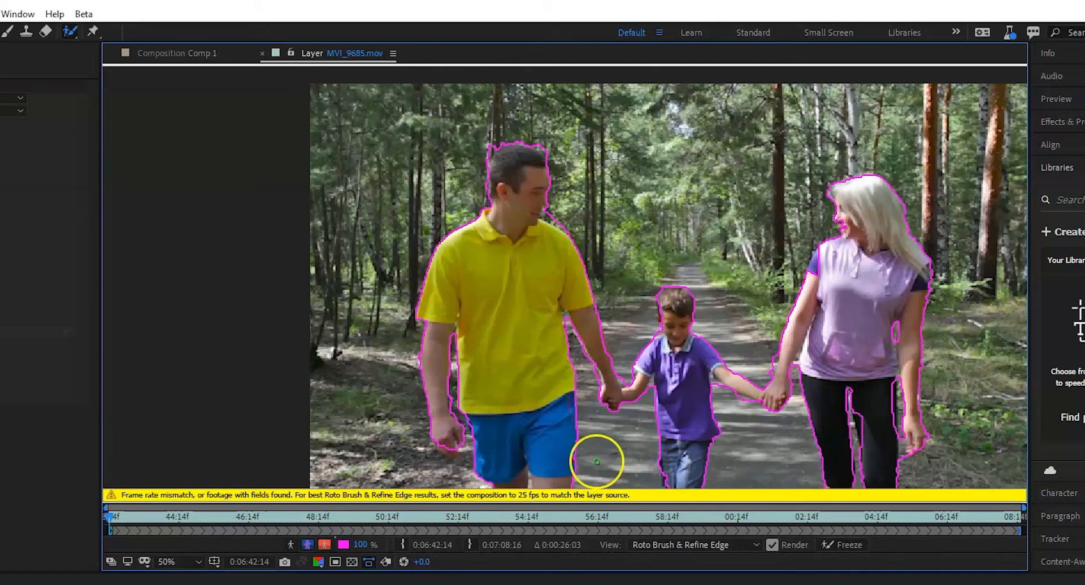
- Exclude the gap between the man's legs and include the fingers of his free hand, trimming the background beside them
{"action": "left_click_drag", "start_coordinate": [528, 485], "coordinate": [508, 483]}
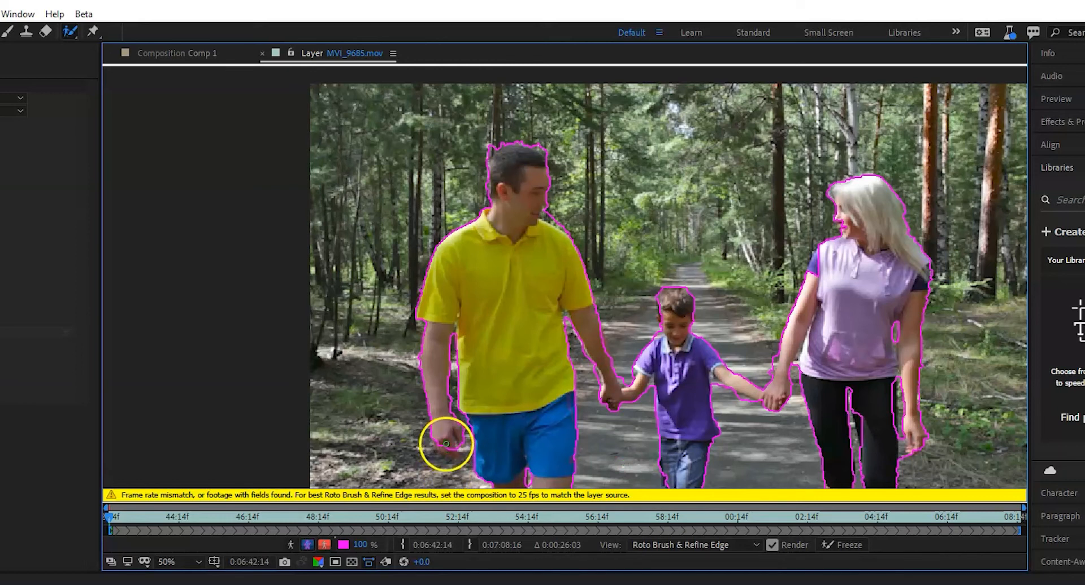
{"action": "left_click_drag", "start_coordinate": [446, 454], "coordinate": [454, 456]}
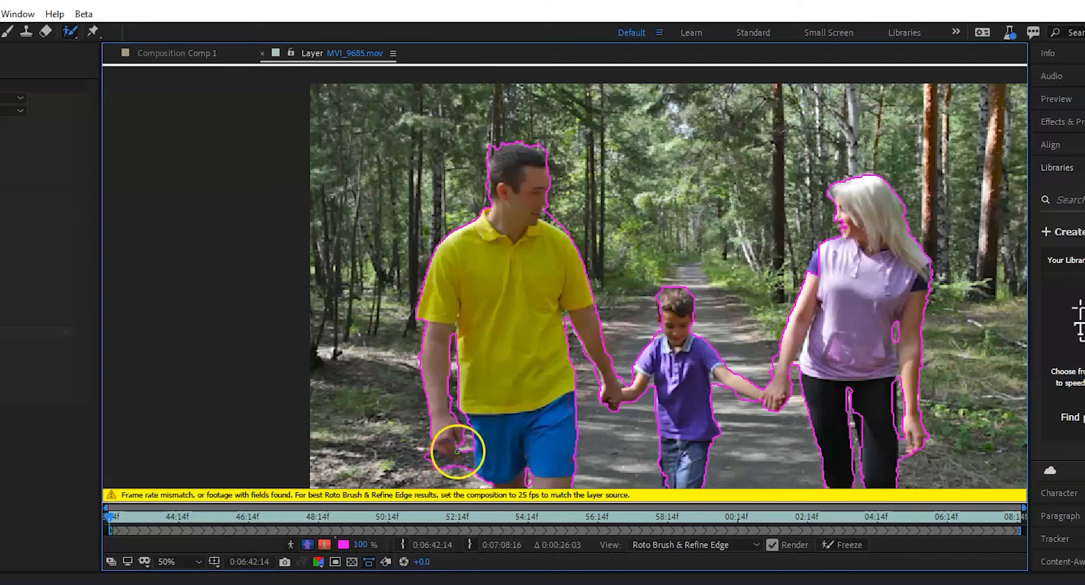
{"action": "left_click", "coordinate": [467, 462], "text": "alt"}
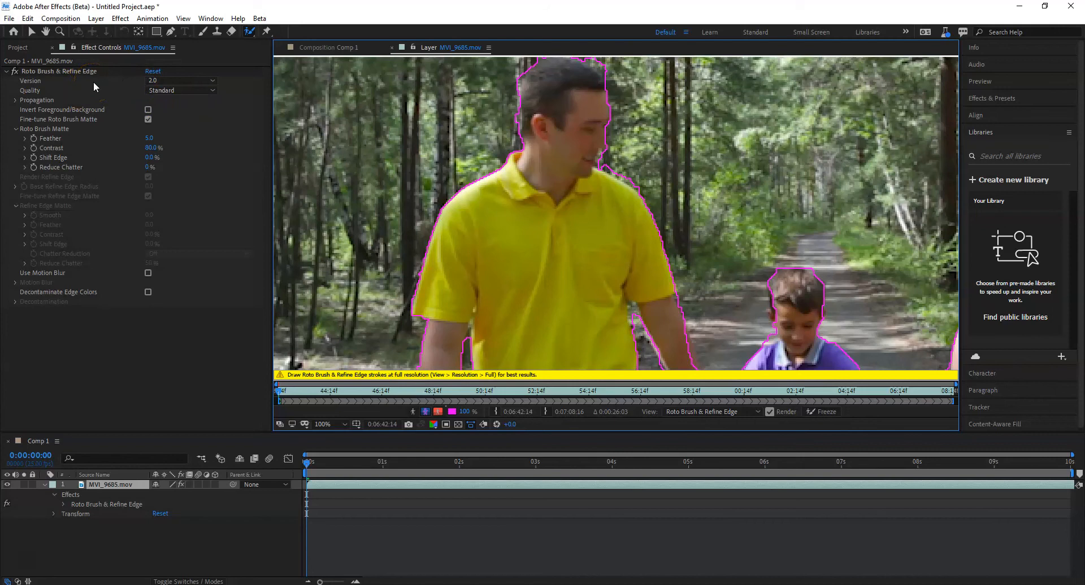
- Set the Roto Brush & Refine Edge quality to Best and enable Use Motion Blur and Decontaminate Edge Colors
{"action": "left_click", "coordinate": [179, 80]}
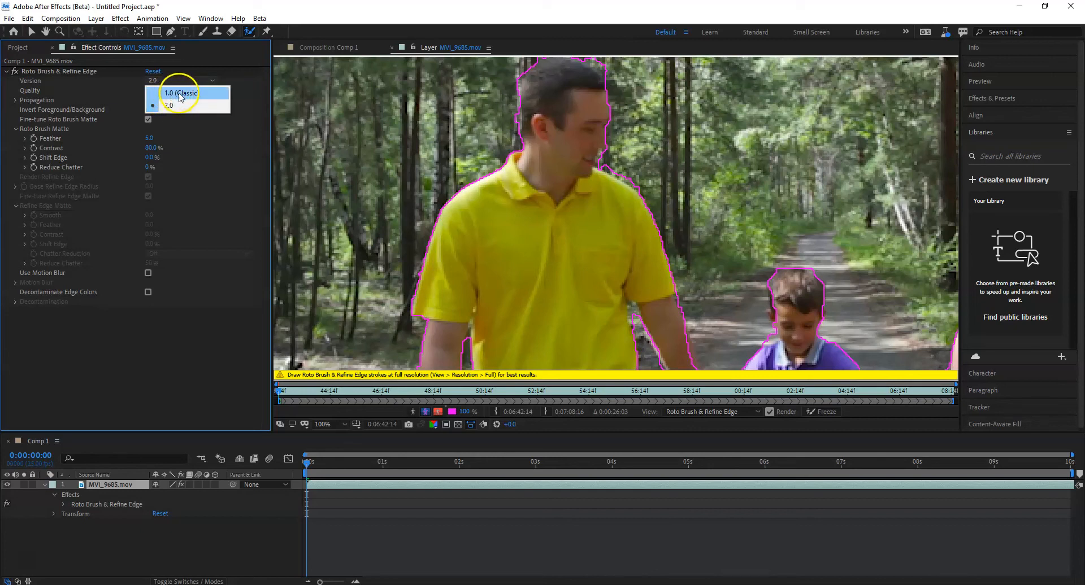
{"action": "left_click", "coordinate": [195, 81]}
{"action": "left_click", "coordinate": [229, 79]}
{"action": "left_click", "coordinate": [208, 89]}
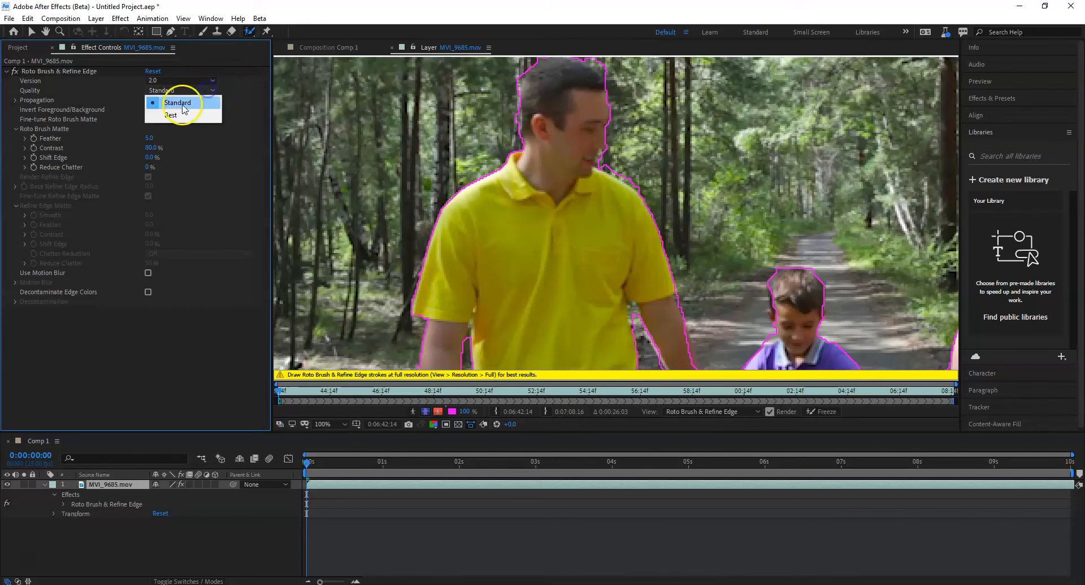
{"action": "left_click", "coordinate": [170, 114]}
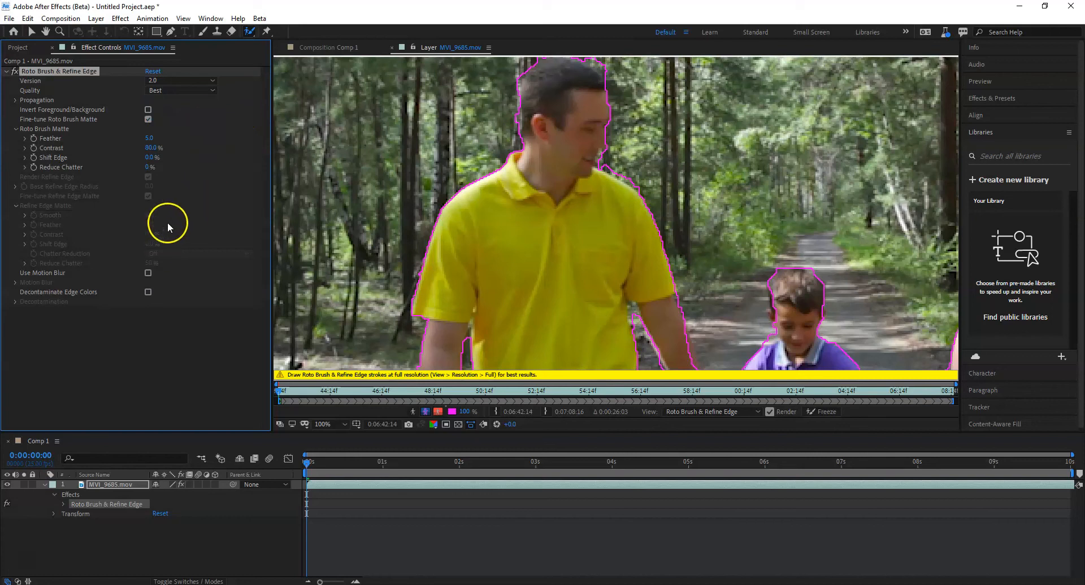
{"action": "left_click", "coordinate": [148, 273]}
{"action": "left_click", "coordinate": [148, 293]}
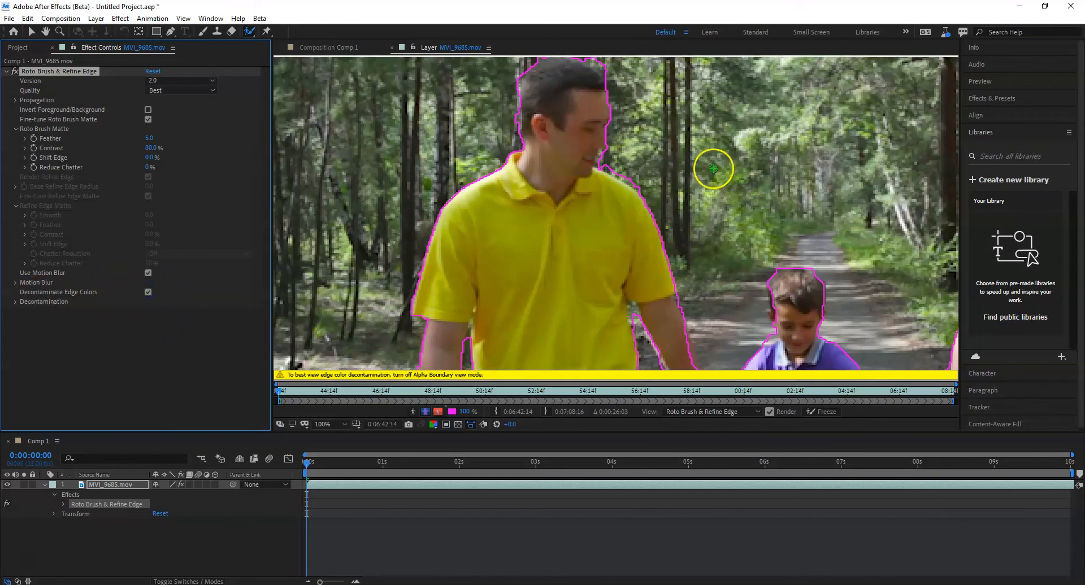
- Play the layer from its first frame to propagate the Roto Brush selection and review the outline in motion
{"action": "scroll", "coordinate": [701, 165], "scroll_direction": "down", "scroll_amount": 2}
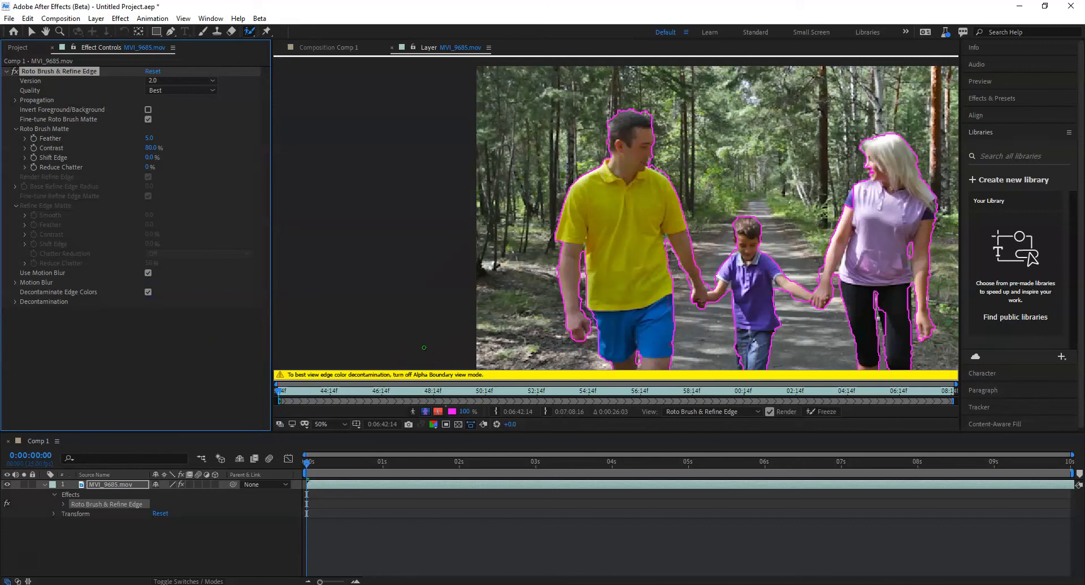
{"action": "left_click", "coordinate": [304, 456]}
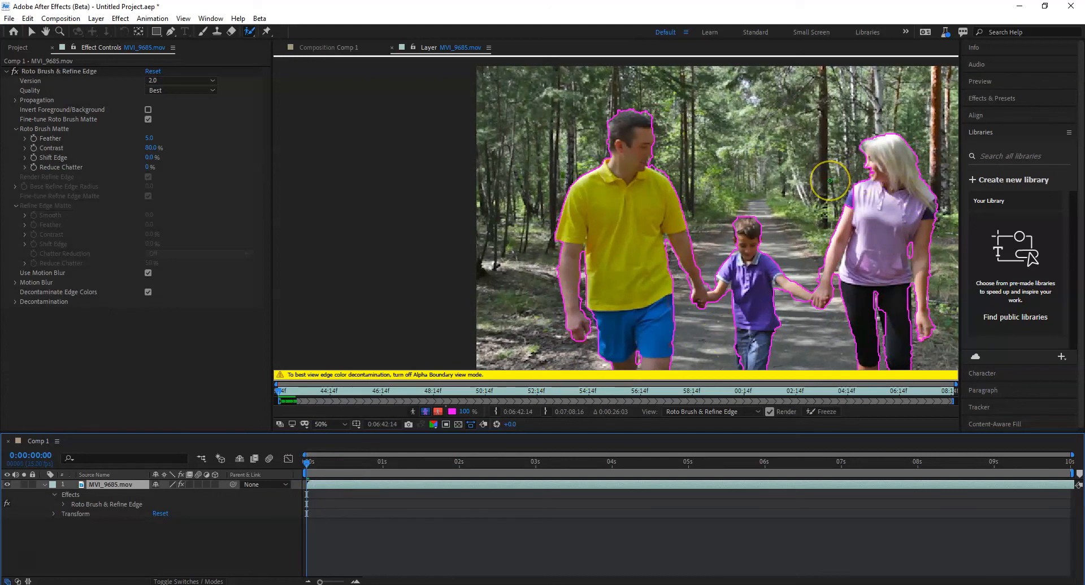
{"action": "key", "text": "space"}
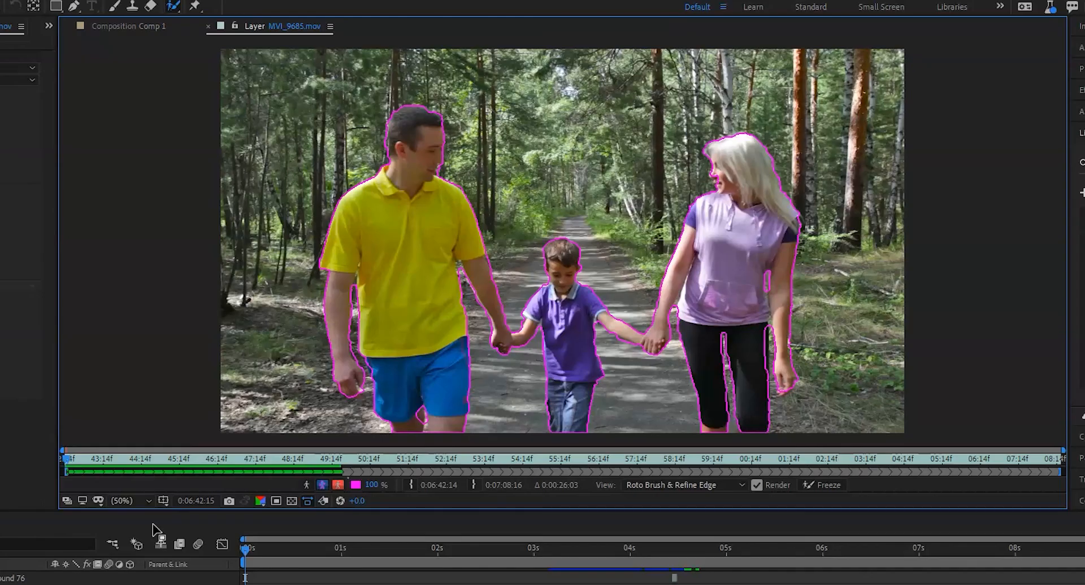
{"action": "key", "text": "space"}
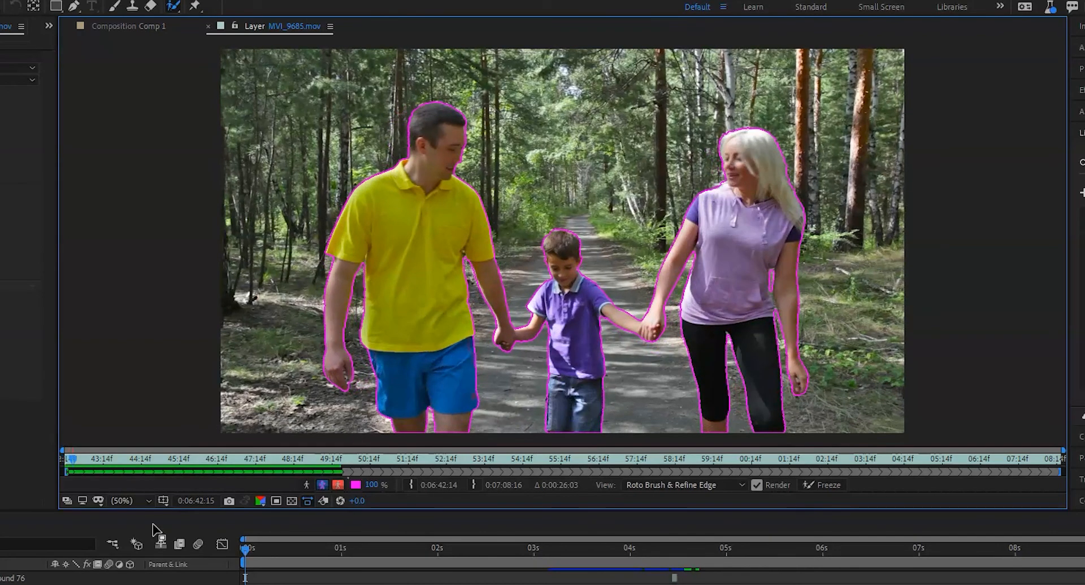